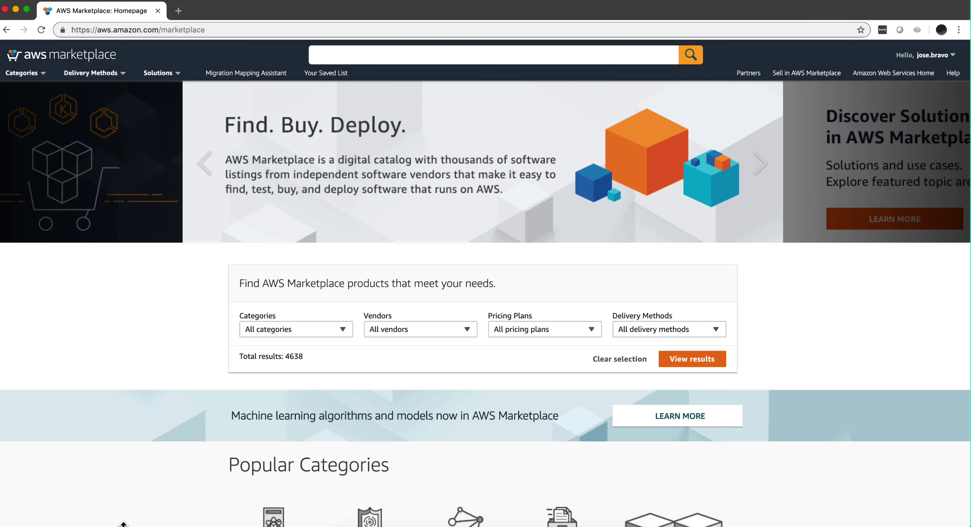
Step: Search the AWS Marketplace catalog for 'qradar ibm' using the suggested query
click(365, 55)
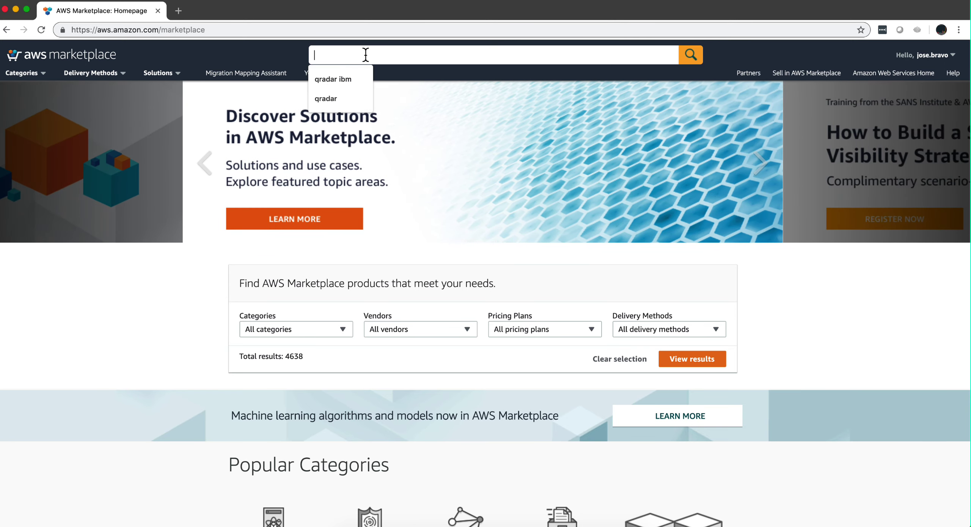
click(343, 79)
click(689, 58)
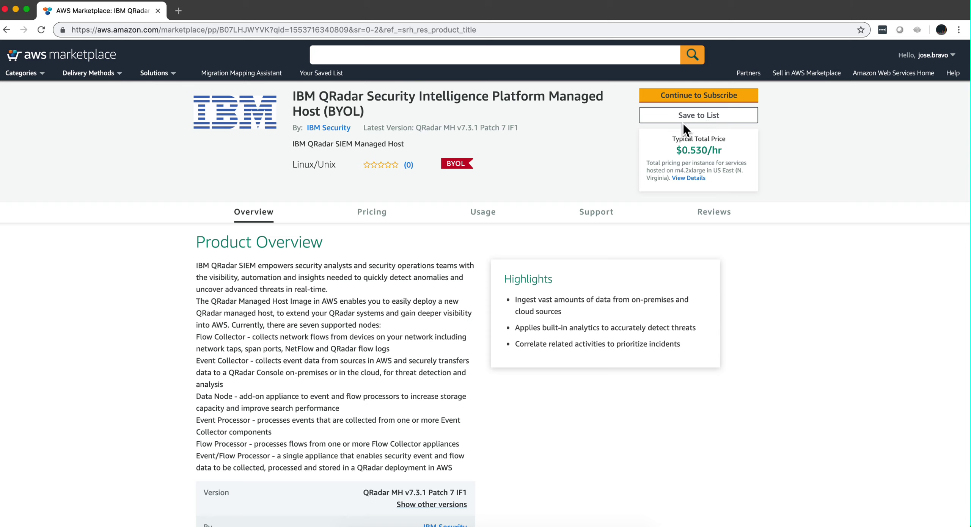
Step: Subscribe to the QRadar Managed Host and configure it for the US East (Ohio) region
click(676, 99)
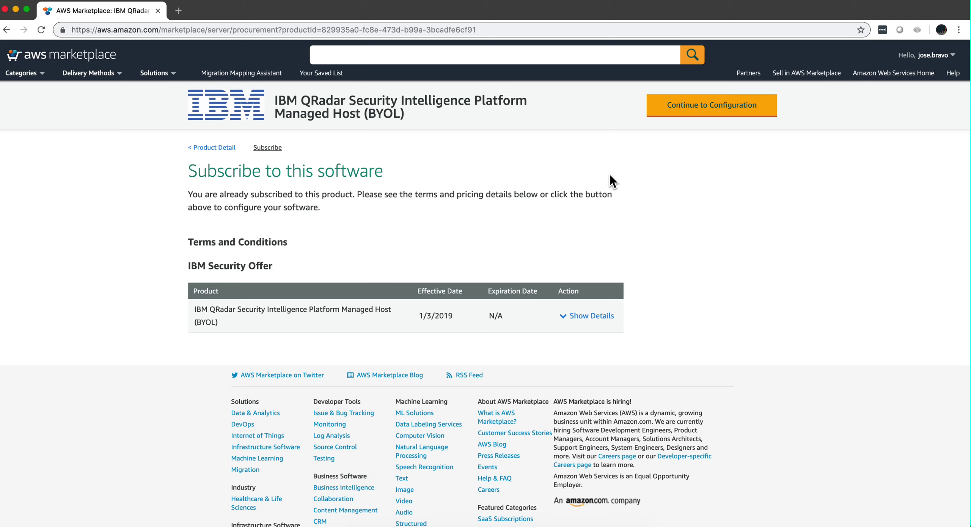
click(729, 111)
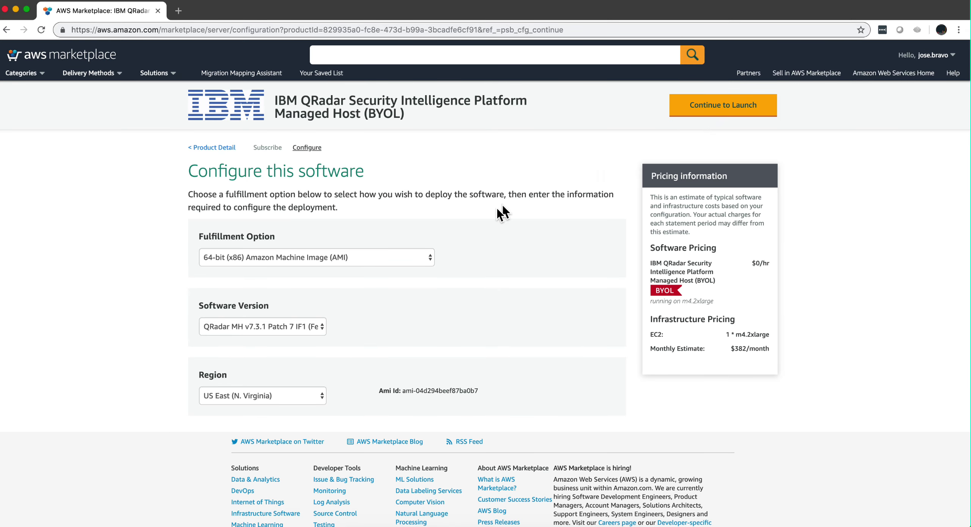
click(433, 261)
click(433, 261)
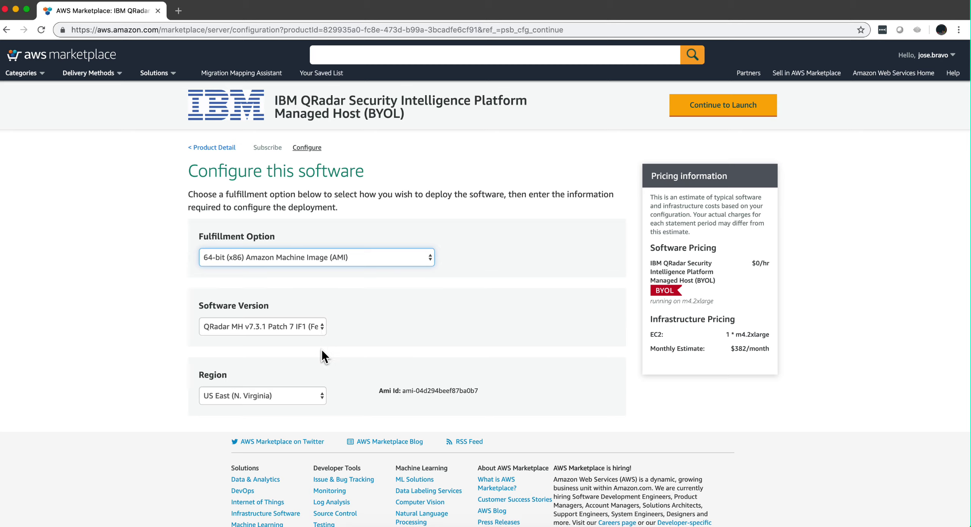
click(319, 395)
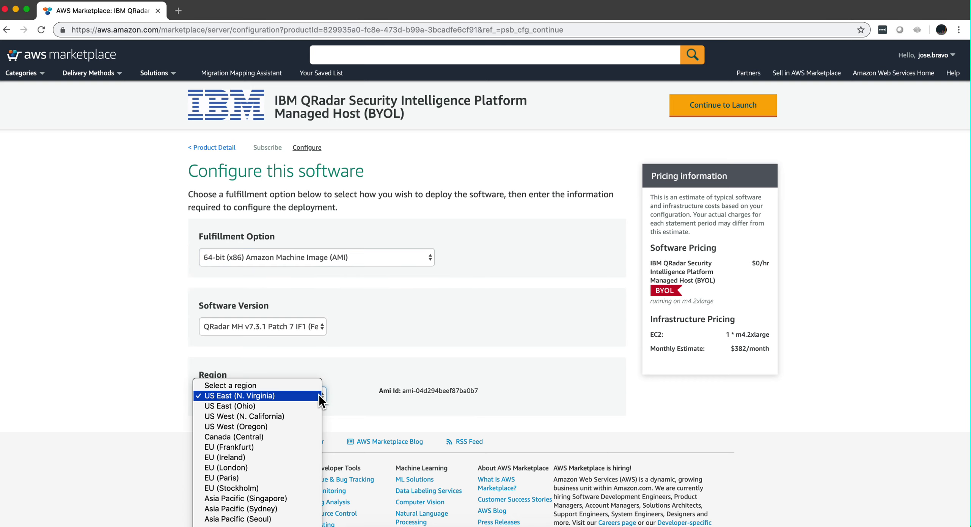
click(296, 404)
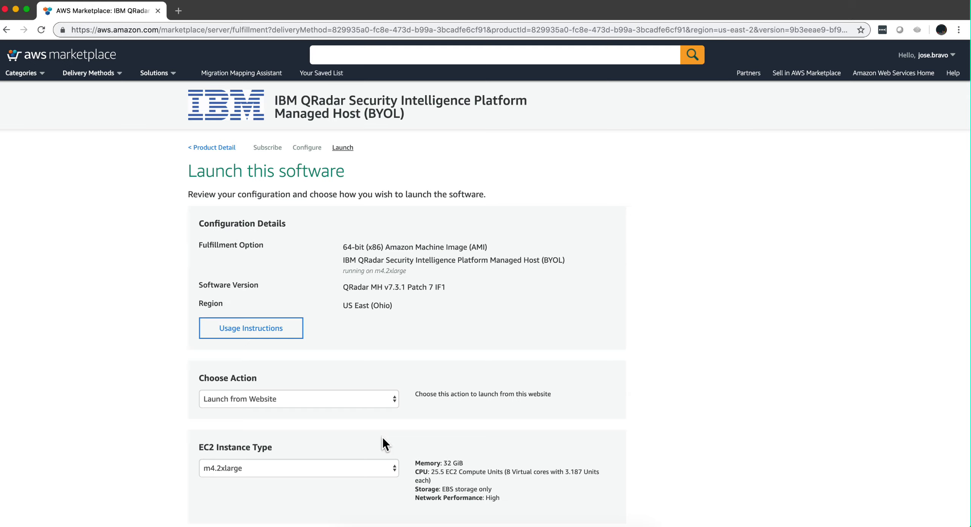
Step: Launch the configured QRadar Managed Host instance from the bottom of the Launch page
mouse_move(936, 55)
scroll(395, 359, down, 15)
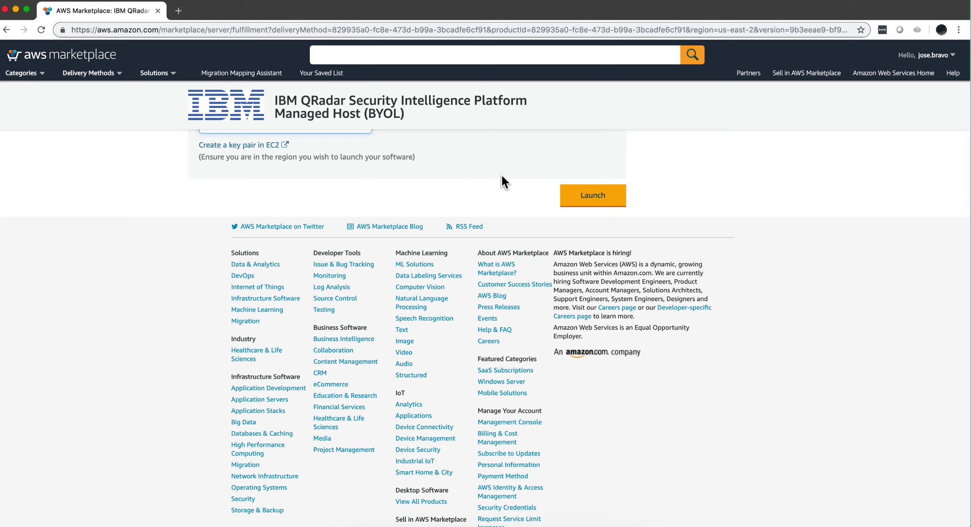
click(596, 201)
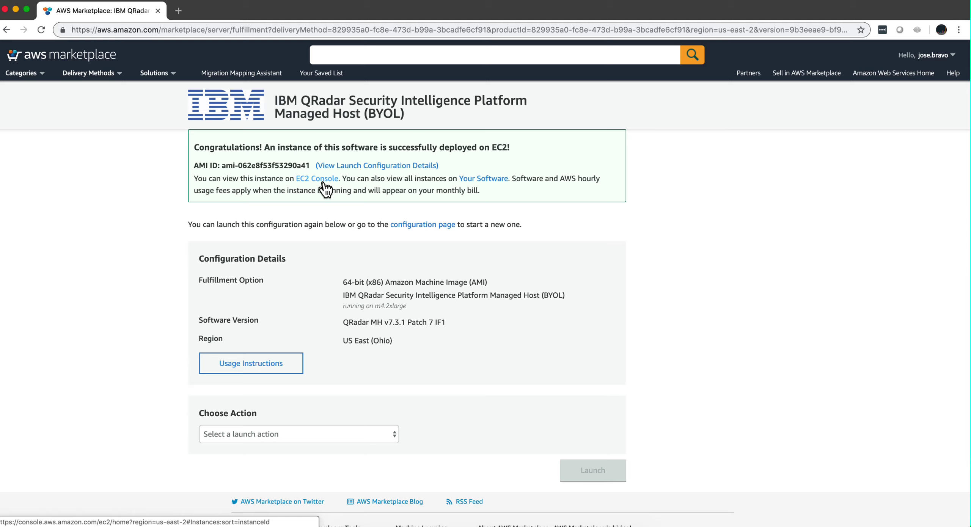
Step: Open the EC2 Console to view the newly launched QRadar instance
click(323, 180)
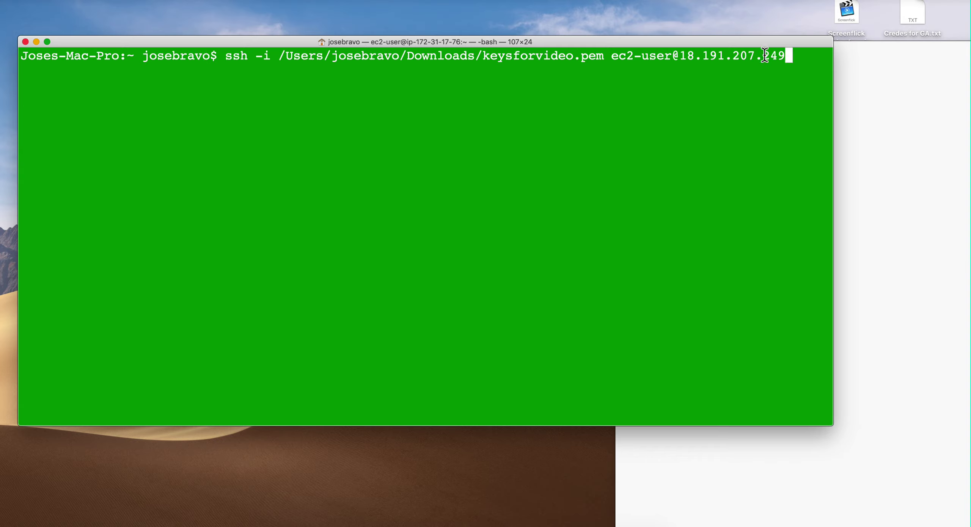
Step: SSH into the instance as ec2-user, accept its host key with 'yes', and begin typing the sudo setup command
key(Return)
key(Return)
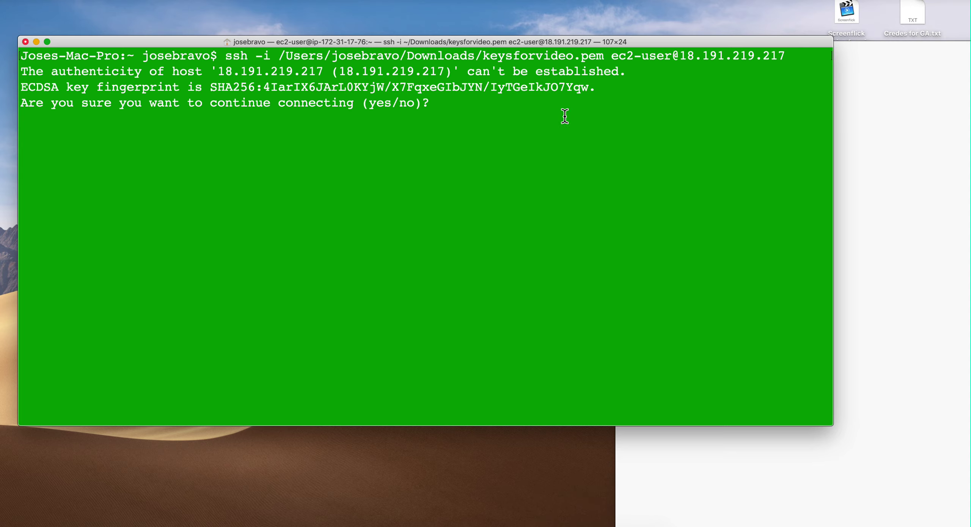
text(yes)
key(Return)
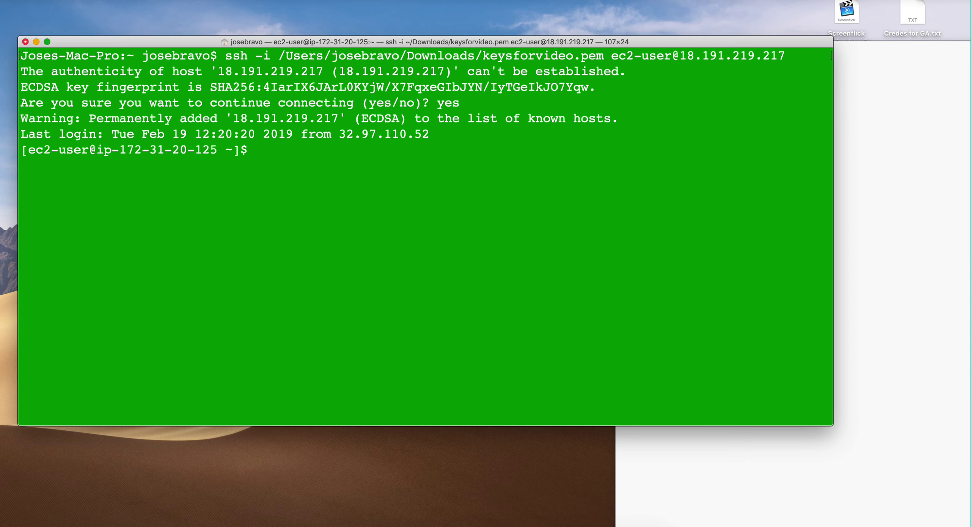
text(sudo)
text(/root)
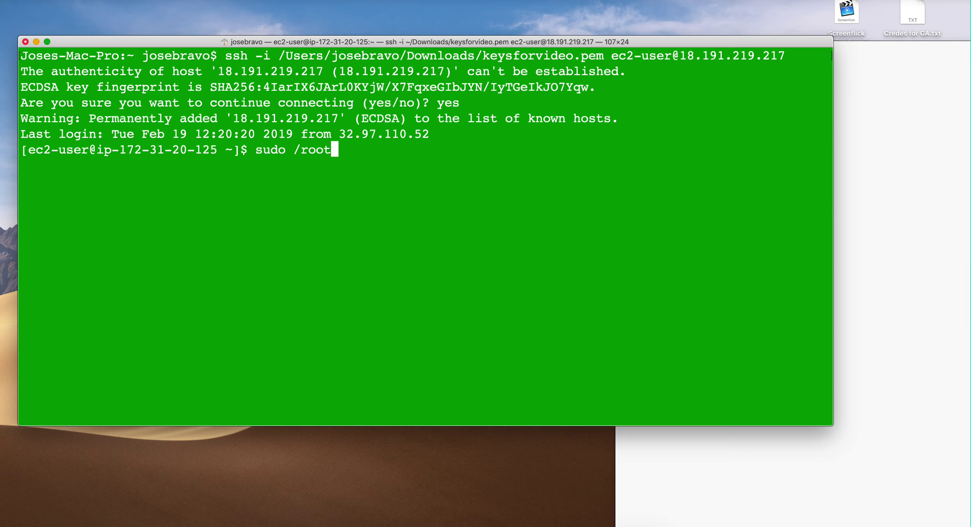
text(/run_fisr)
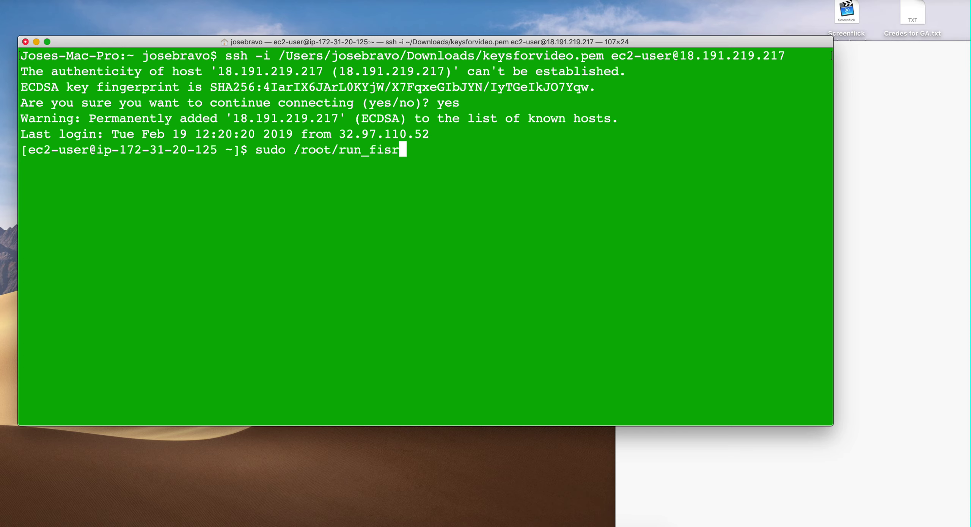
Step: Run 'sudo /root/run_first 1599' and enter the new root password twice
key(BackSpace)
key(BackSpace)
text(rst)
text(1599)
key(Return)
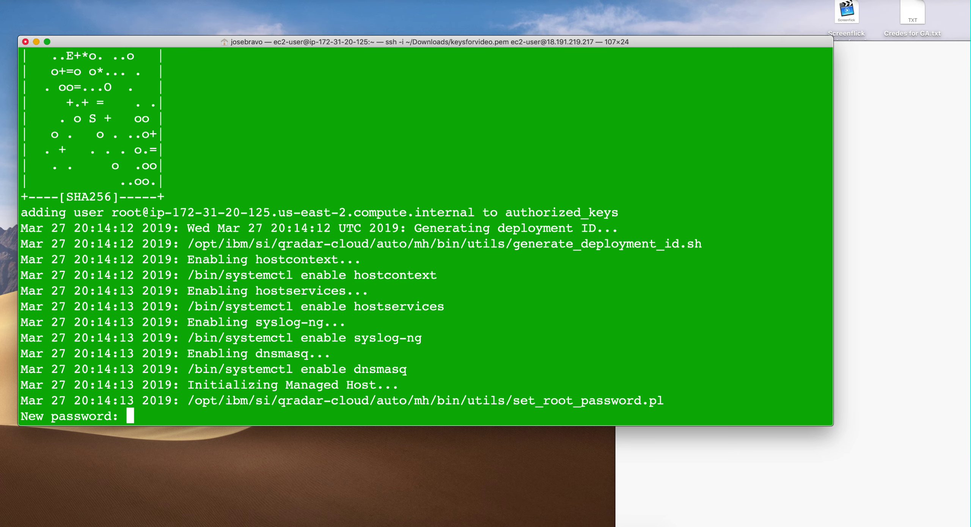
key(Return)
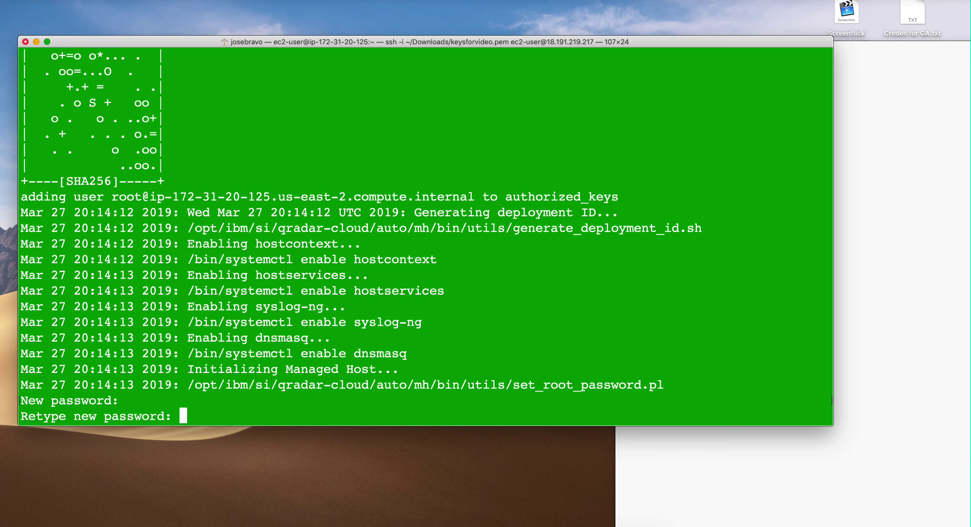
key(Return)
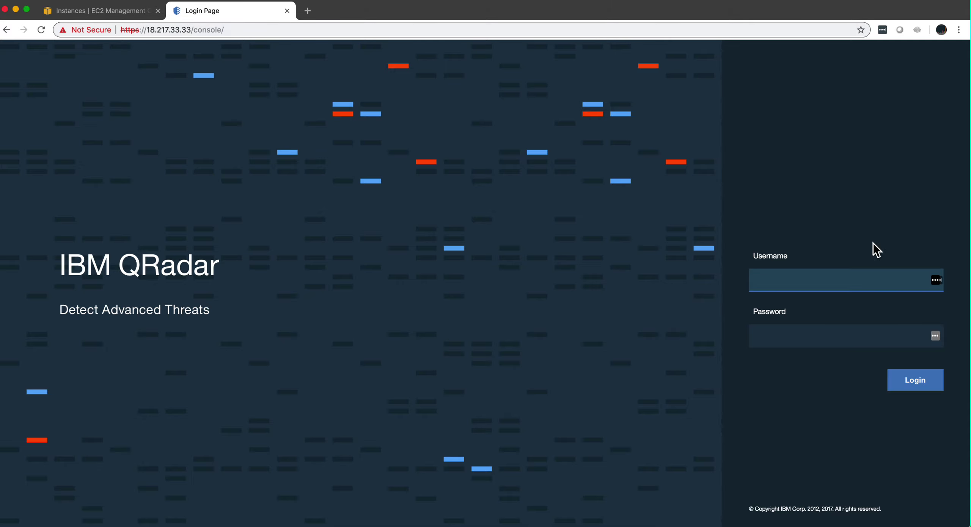
Step: Log in to the QRadar console as admin using the saved username and the account password
click(808, 279)
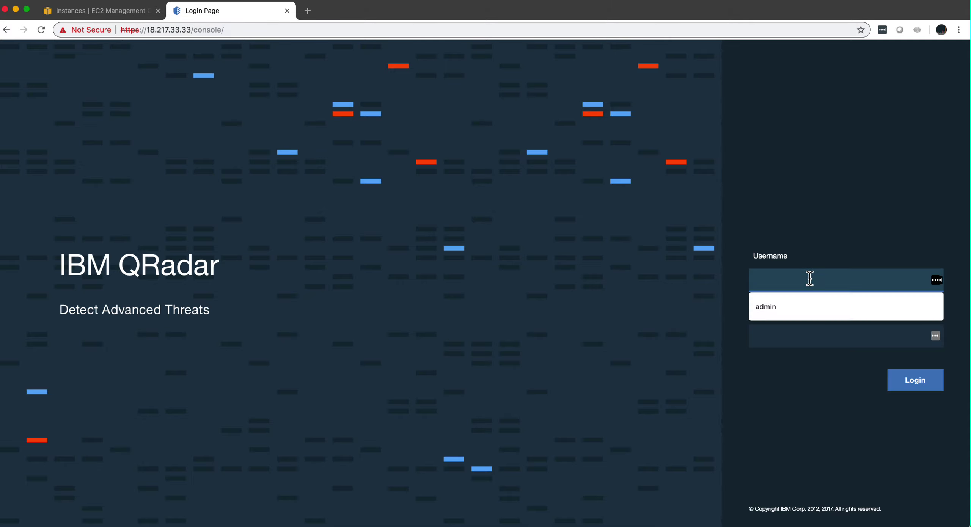
click(776, 305)
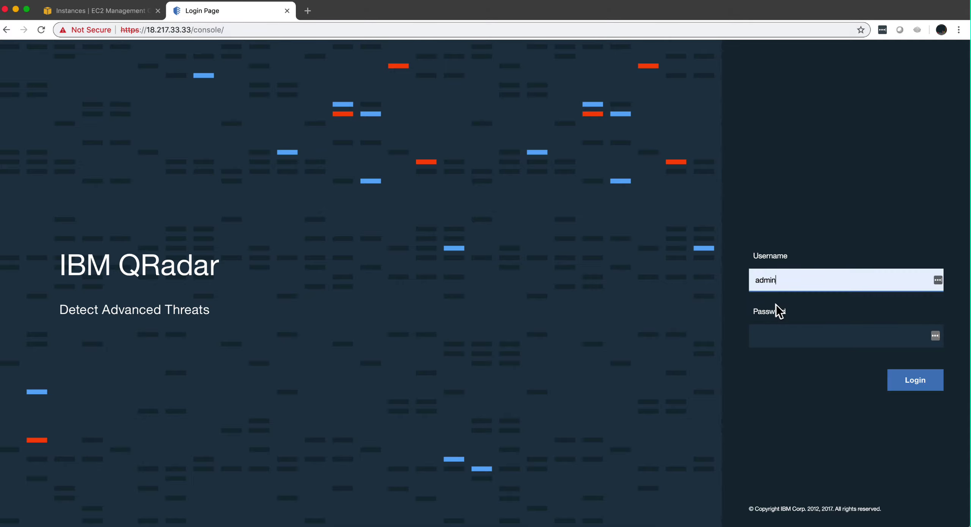
click(770, 340)
text(•••••)
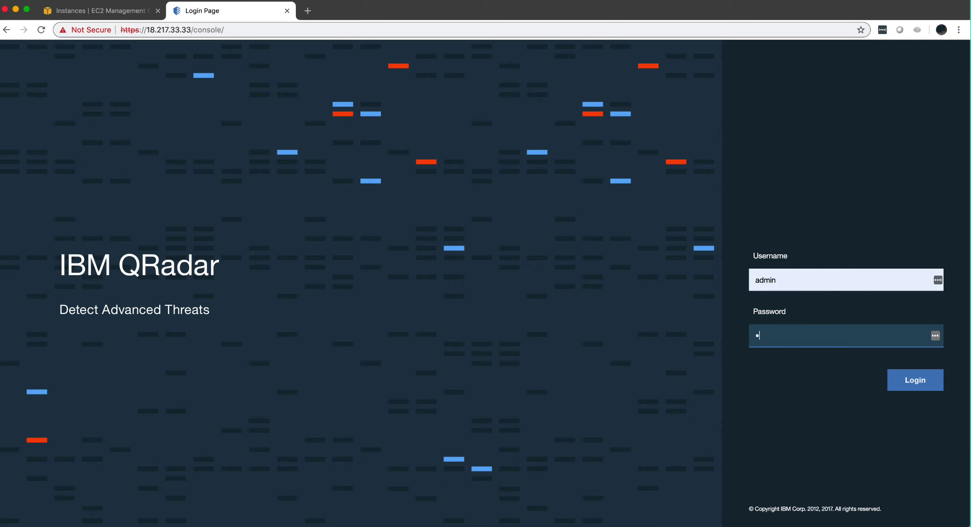
text(••••)
key(Return)
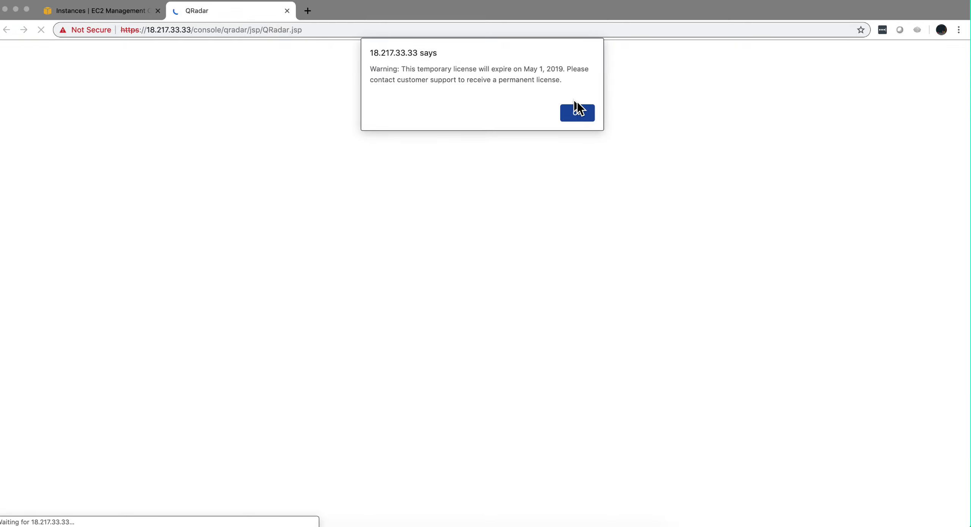
Step: Dismiss the temporary license alert and go to Admin from the main navigation menu
click(580, 112)
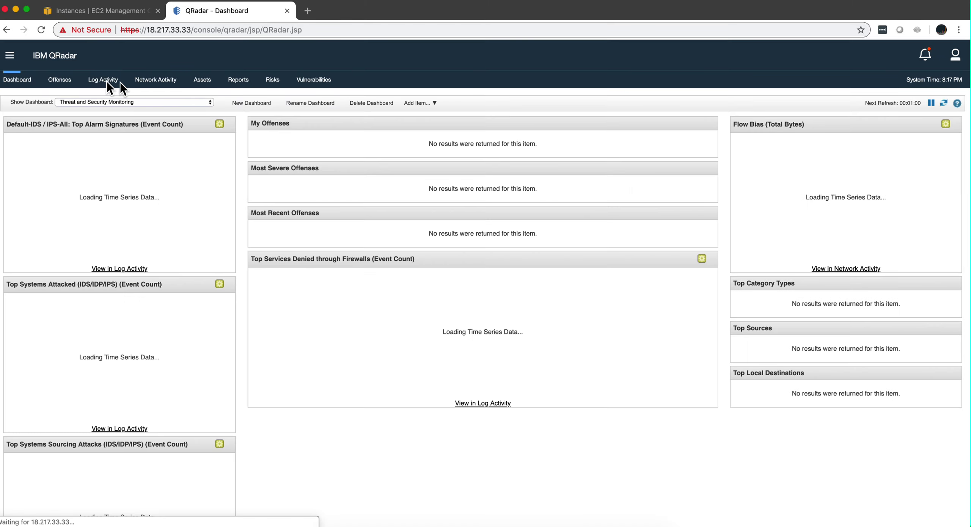
click(10, 56)
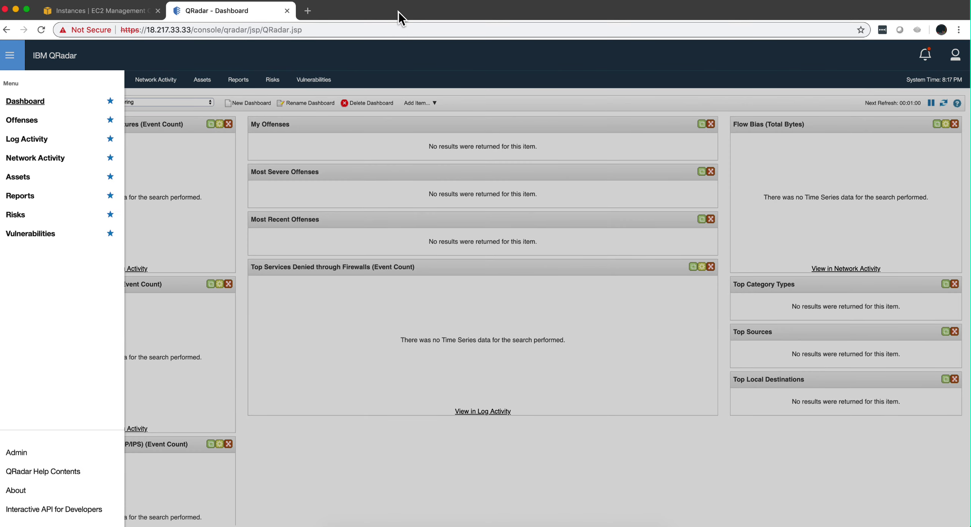
click(20, 455)
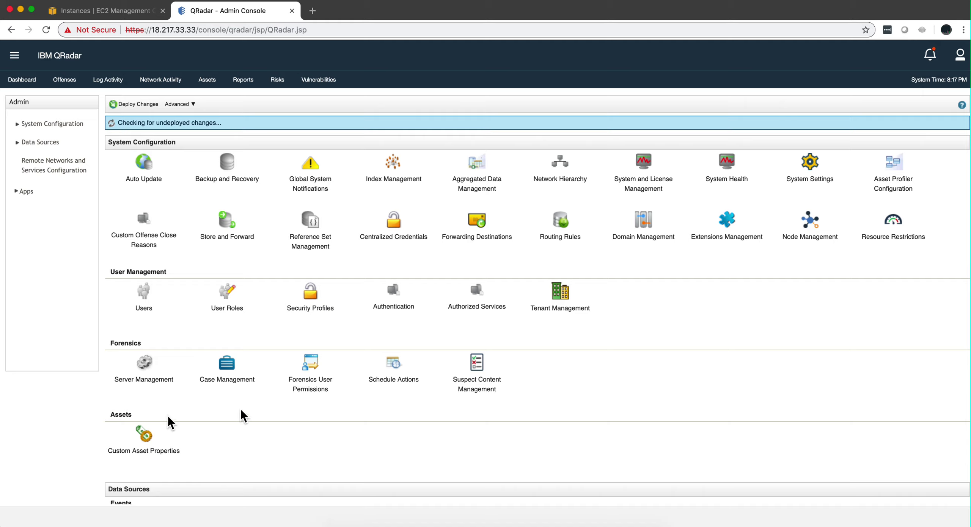
Step: Open System and License Management and choose Add Host from Deployment Actions
click(641, 173)
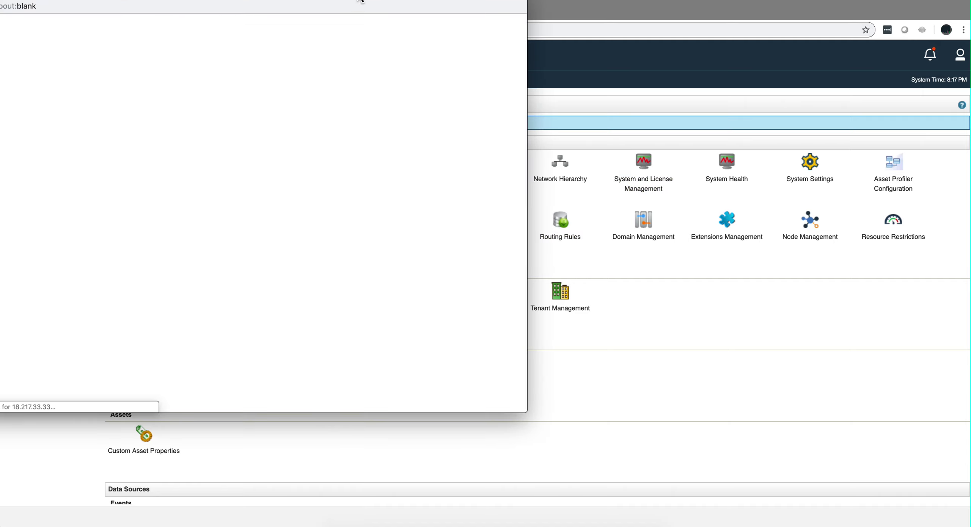
drag(360, 1, 444, 33)
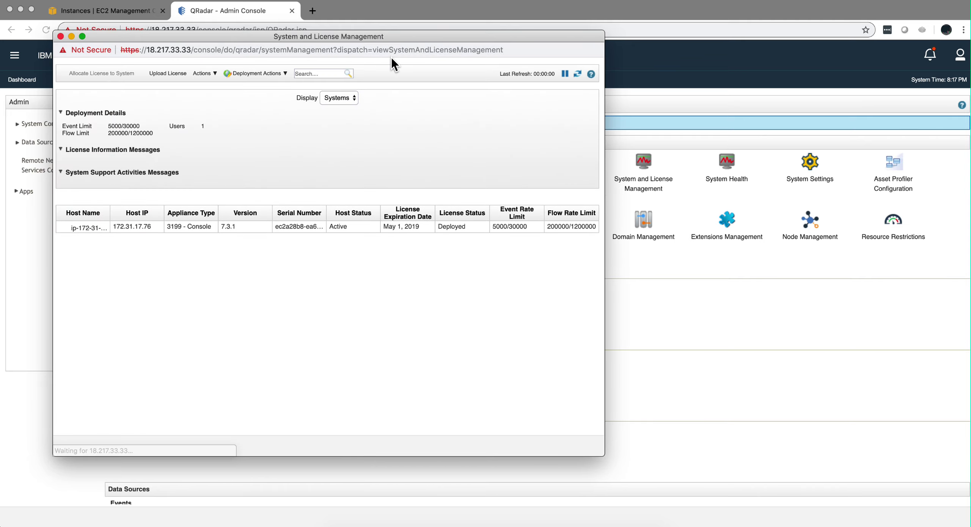
click(268, 72)
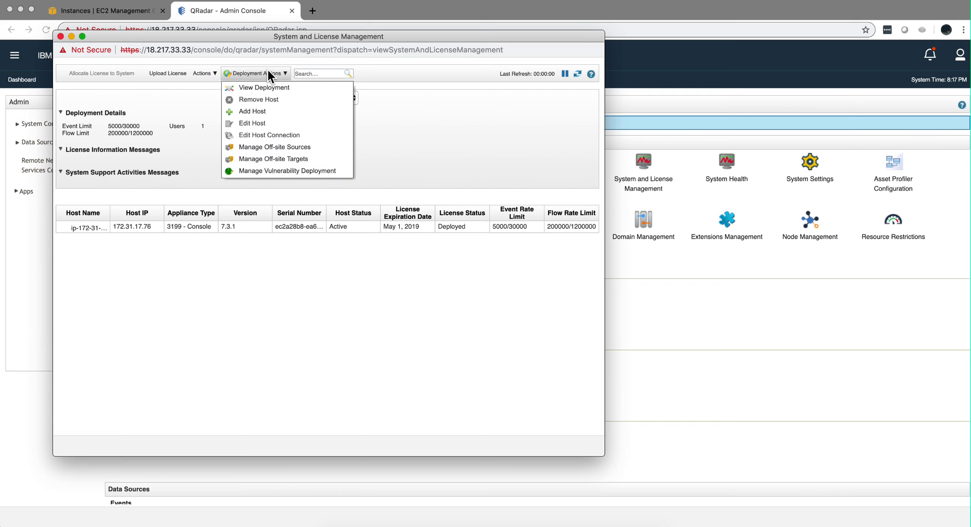
click(255, 115)
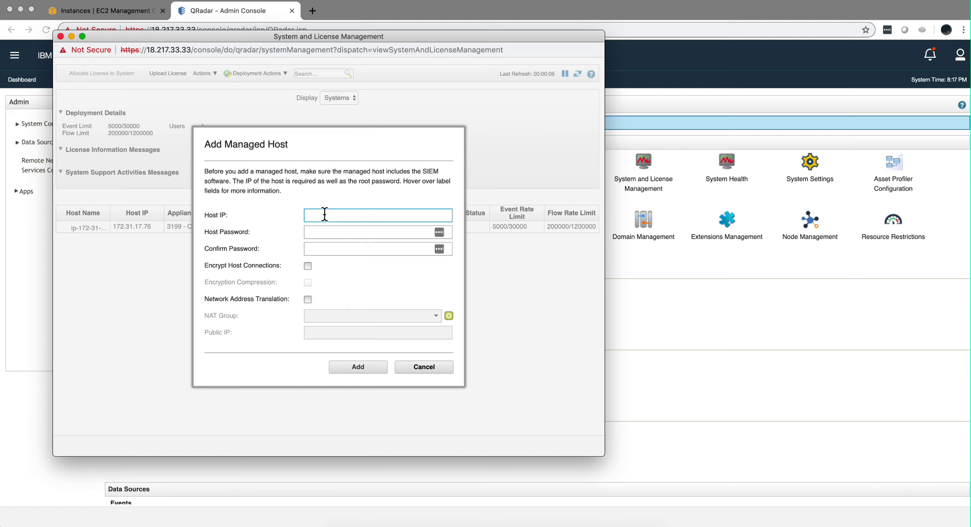
Step: Enter host IP 172.31.20.125 and the host's root password in both password fields
text(172.31.20.125)
click(320, 231)
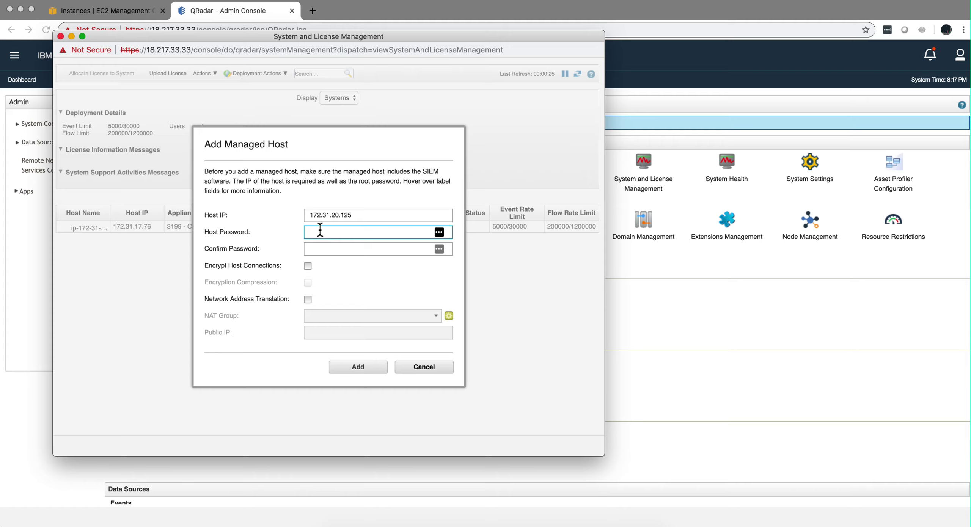
text(•••••••••)
click(319, 246)
text(••••••••)
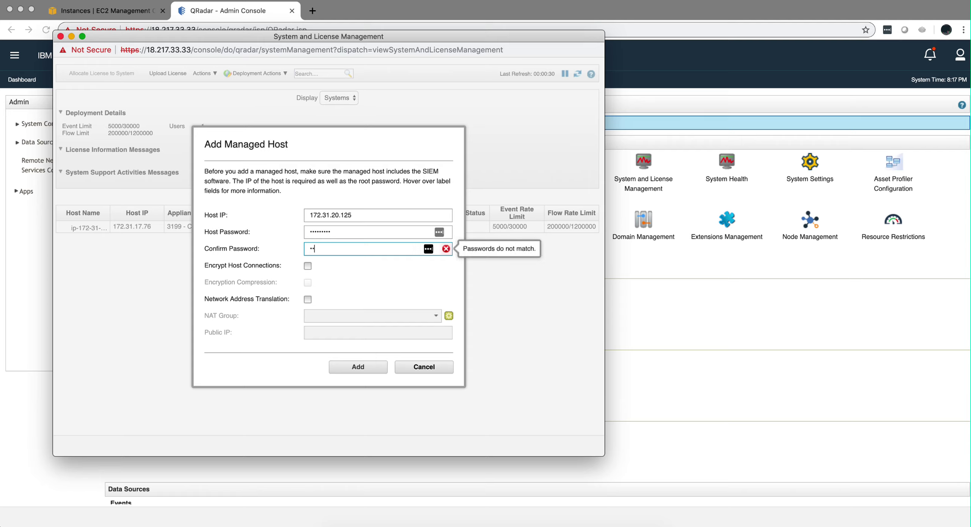
text(•)
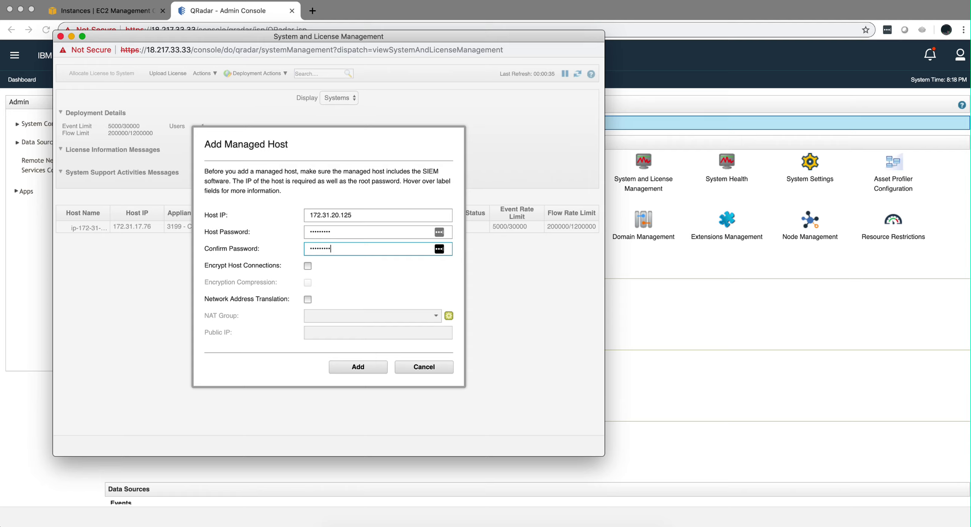
Step: Add the host and connect its event collector to processor ip-172-31-17-76 [172.31.17.76-3199]
click(355, 367)
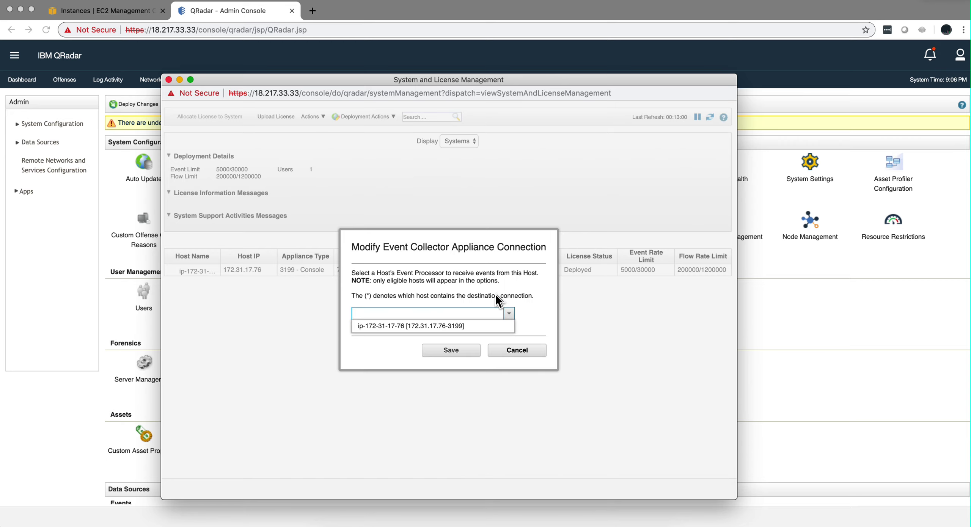
click(508, 316)
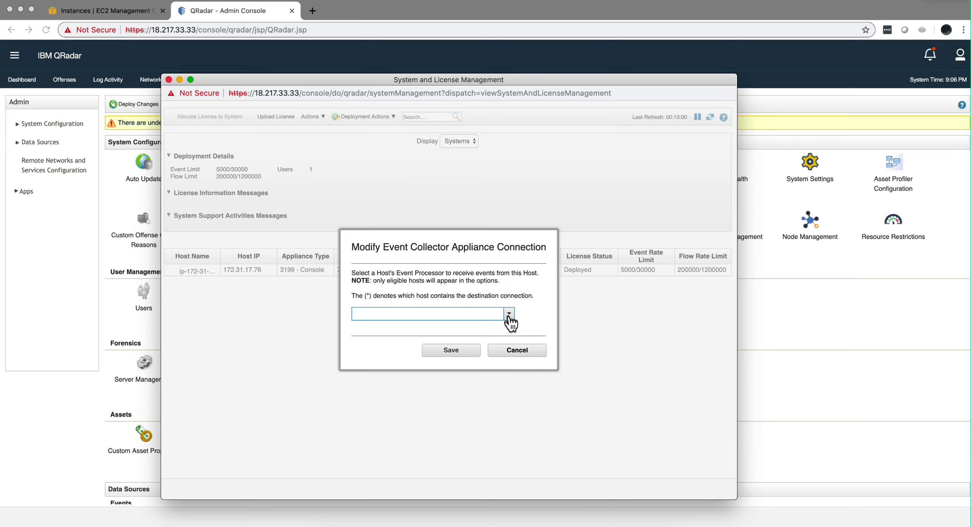
click(508, 316)
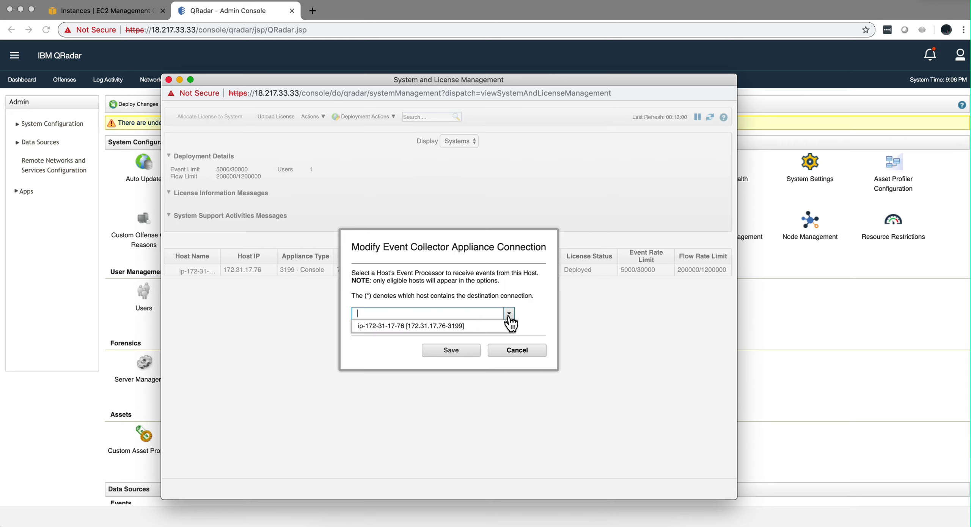
click(461, 327)
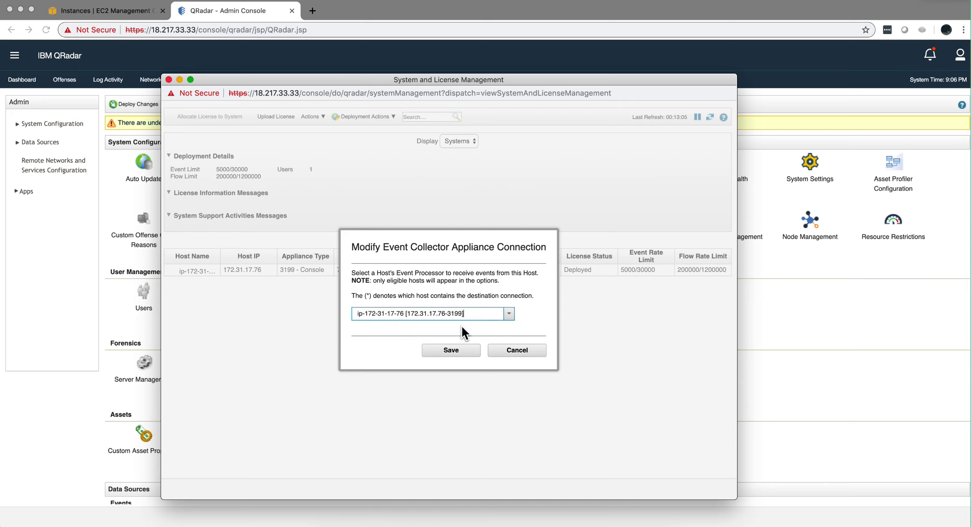
click(451, 350)
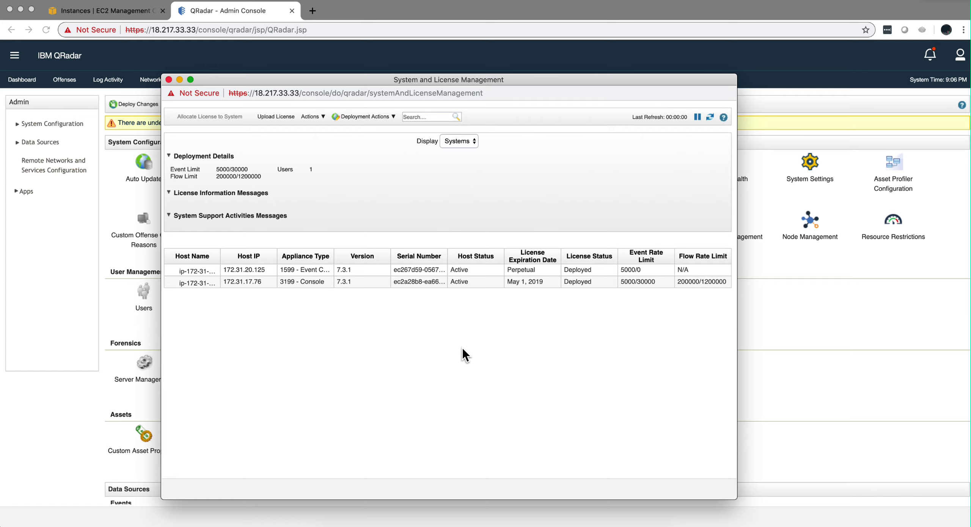
Step: Close System and License Management and deploy the pending changes, accepting the service restart
click(169, 80)
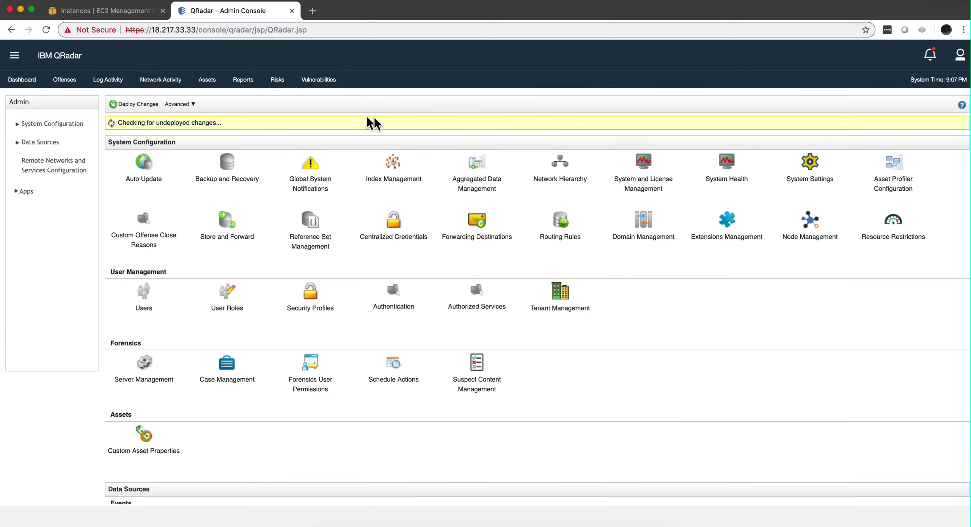
click(147, 104)
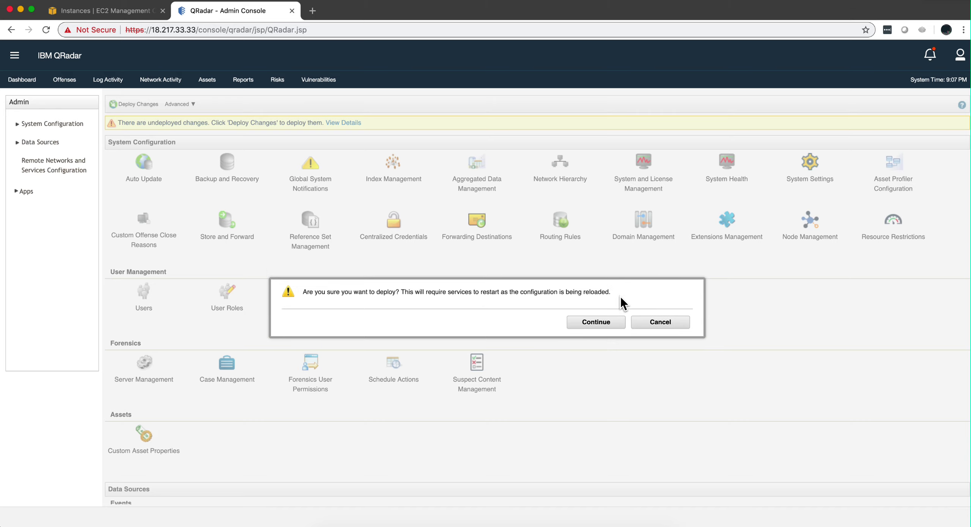
click(606, 321)
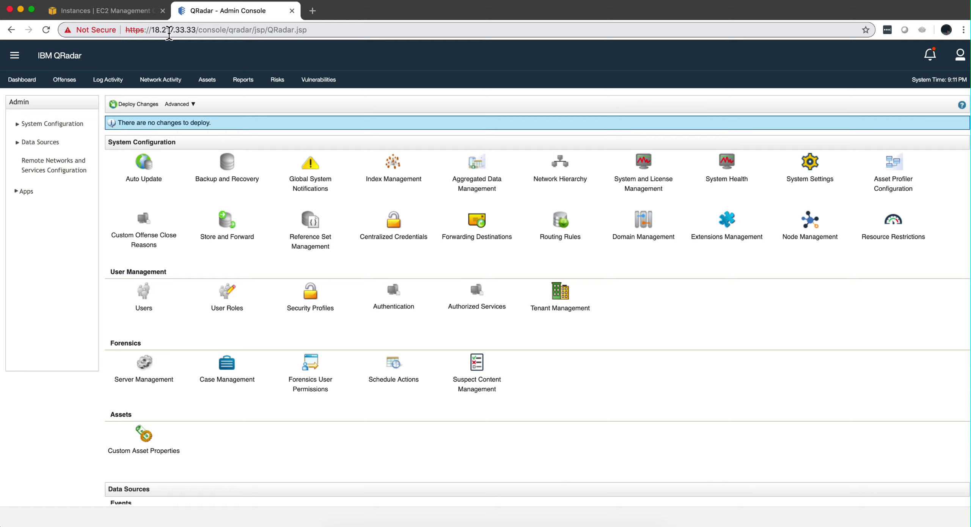
Step: Reopen System and License Management and bring its host list into view to verify both hosts
click(651, 177)
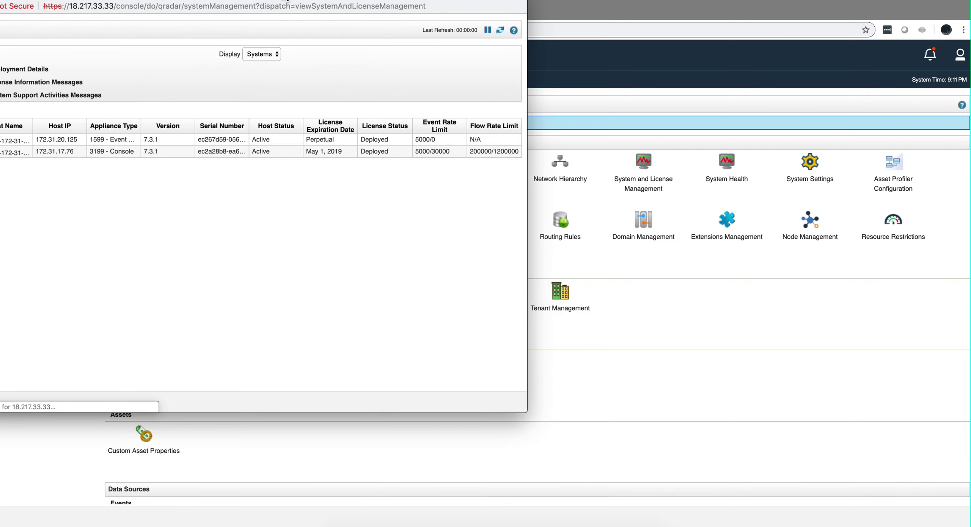
drag(286, 0, 467, 79)
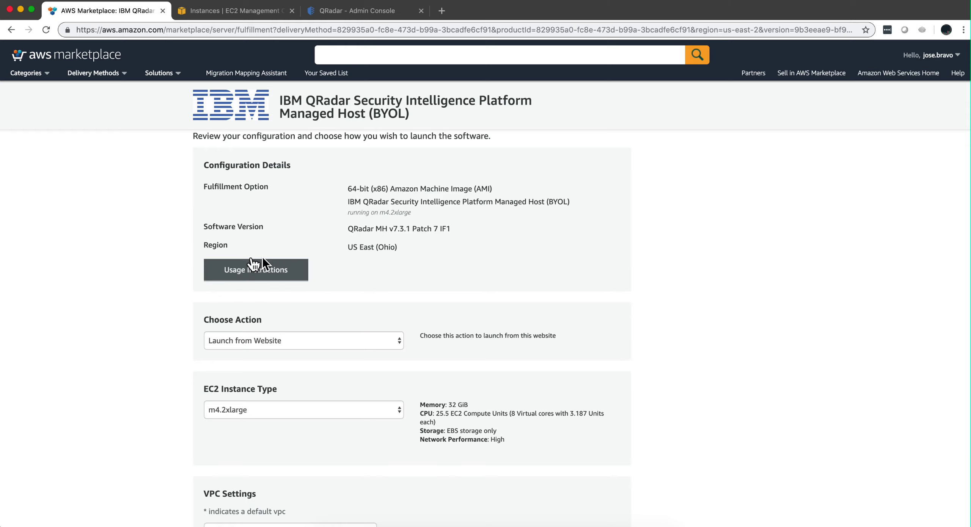
Step: From the Managed Host usage instructions, open and read the 'Common ports and servers used by QRadar' page
click(243, 276)
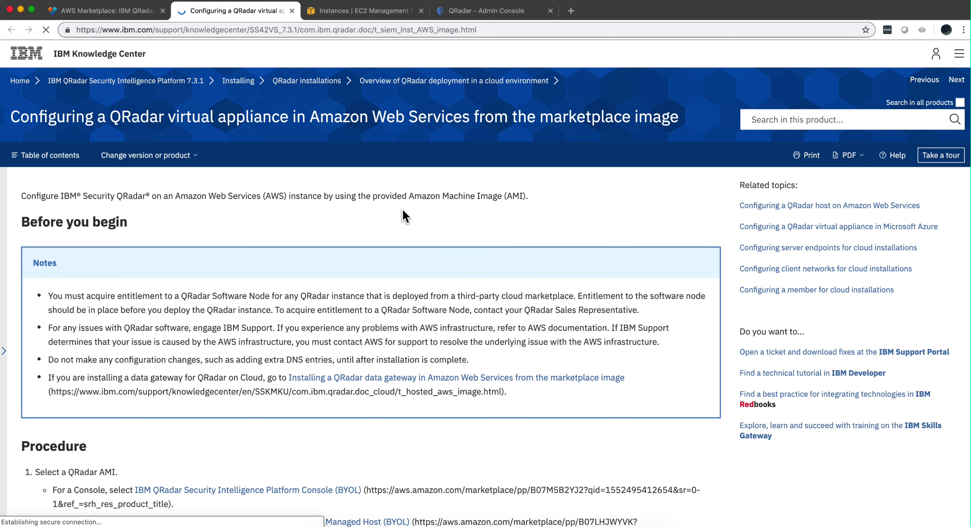
scroll(319, 300, down, 10)
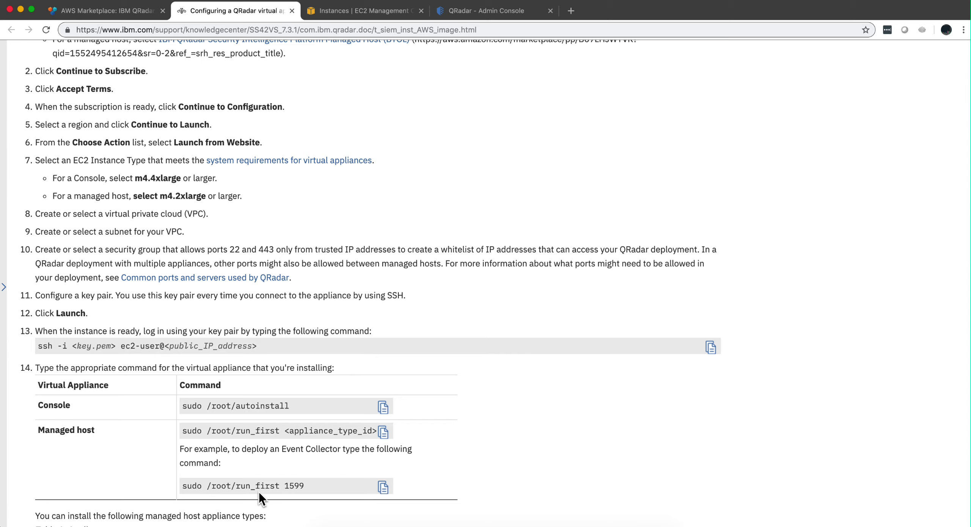
click(208, 281)
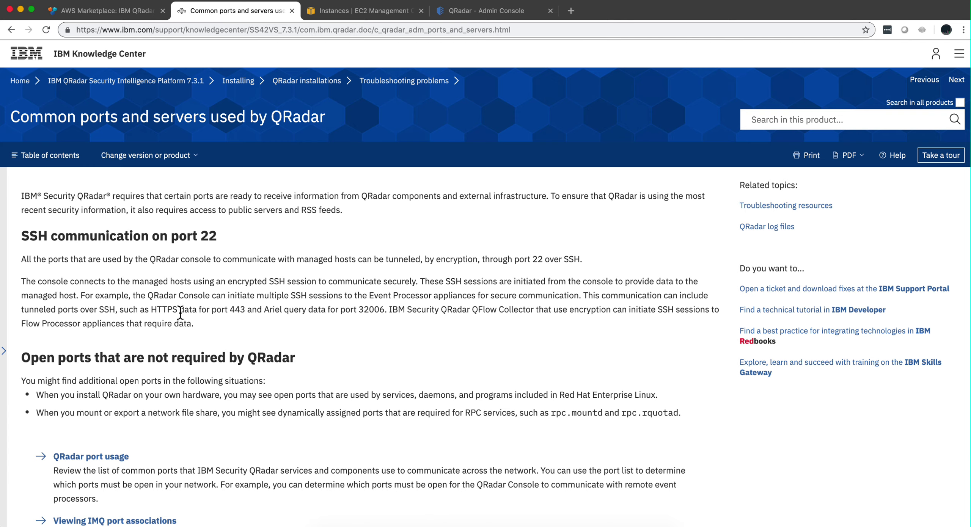
scroll(171, 310, down, 2)
scroll(171, 311, down, 7)
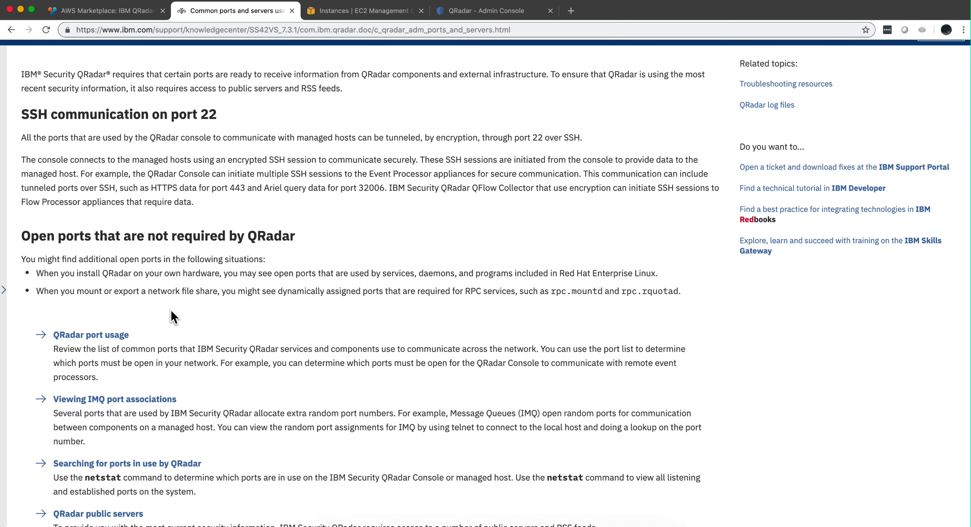
scroll(170, 310, down, 3)
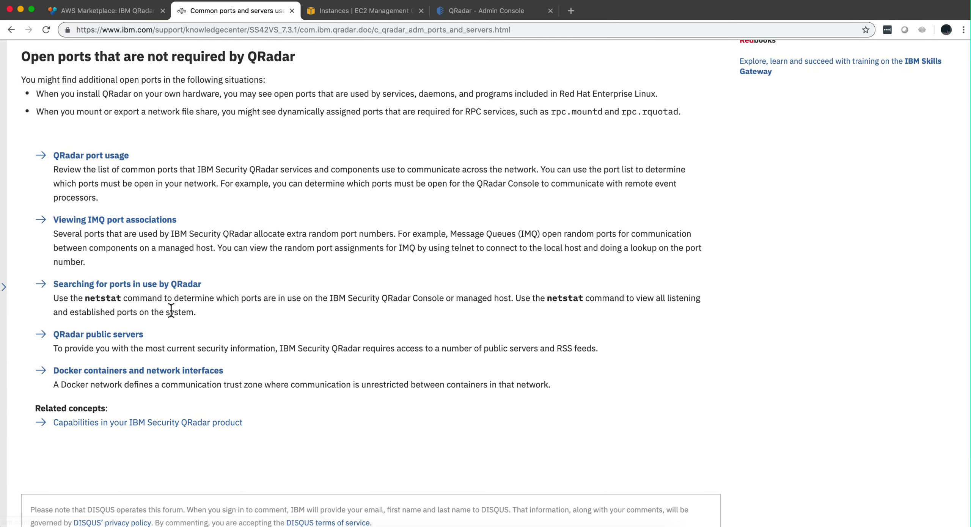
scroll(170, 311, up, 12)
scroll(170, 310, up, 2)
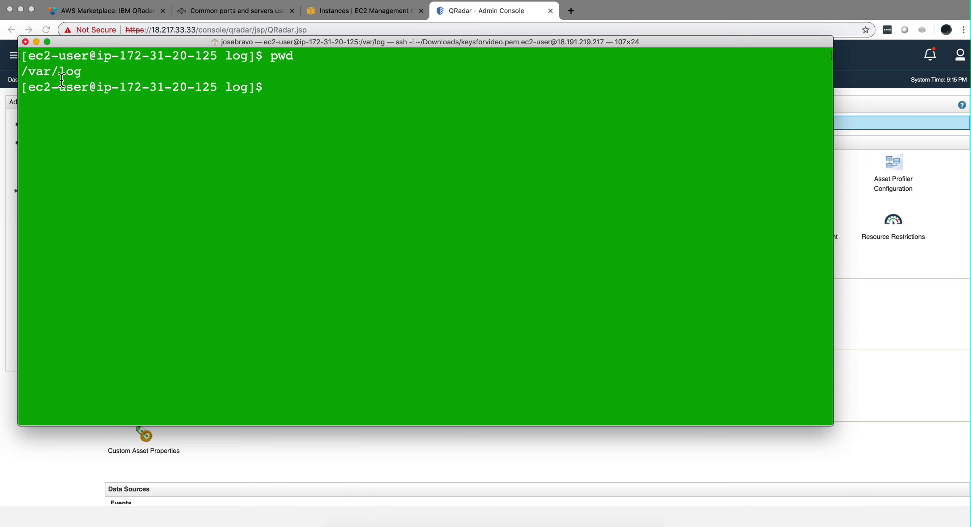
Step: Clear the terminal and recall 'sudo less qradar.error' at the /var/log prompt
text(clear)
key(Up)
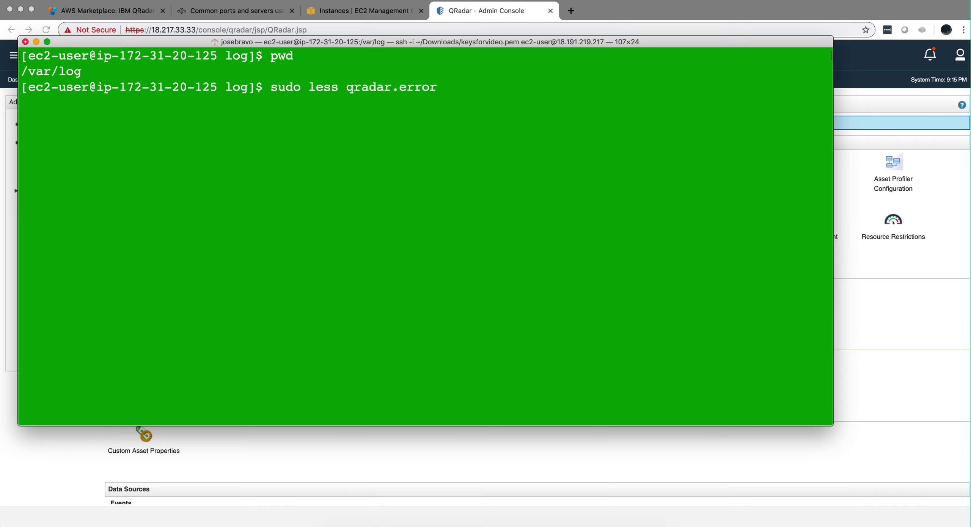